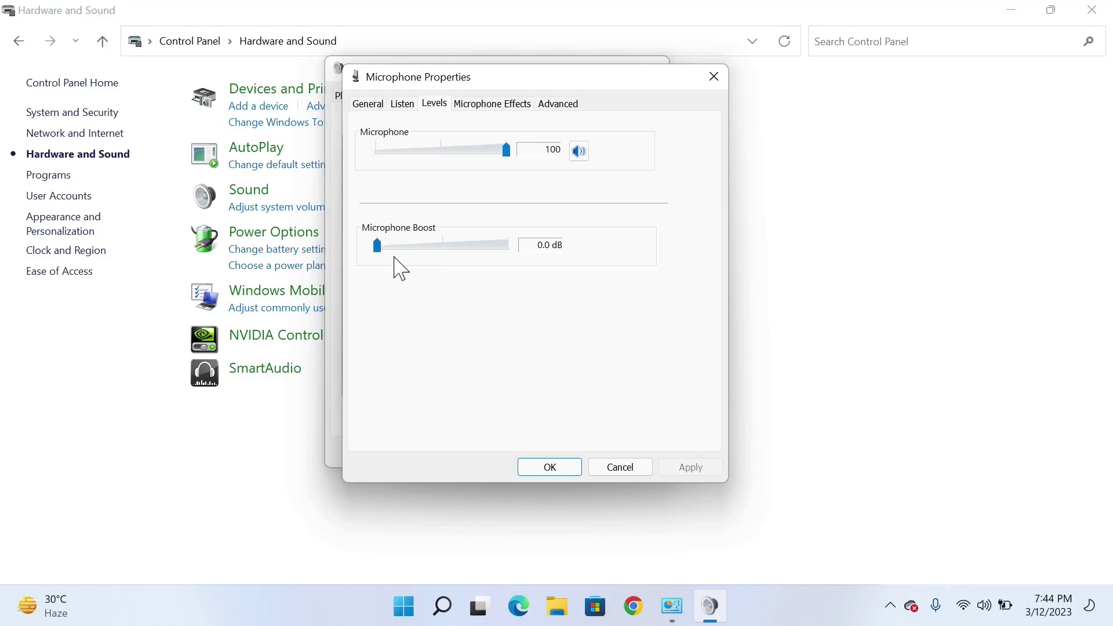
# Step: Drag the Microphone Boost slider from 0.0 dB up to +12.0 dB
pyautogui.moveTo(377, 244); pyautogui.dragTo(414, 260)
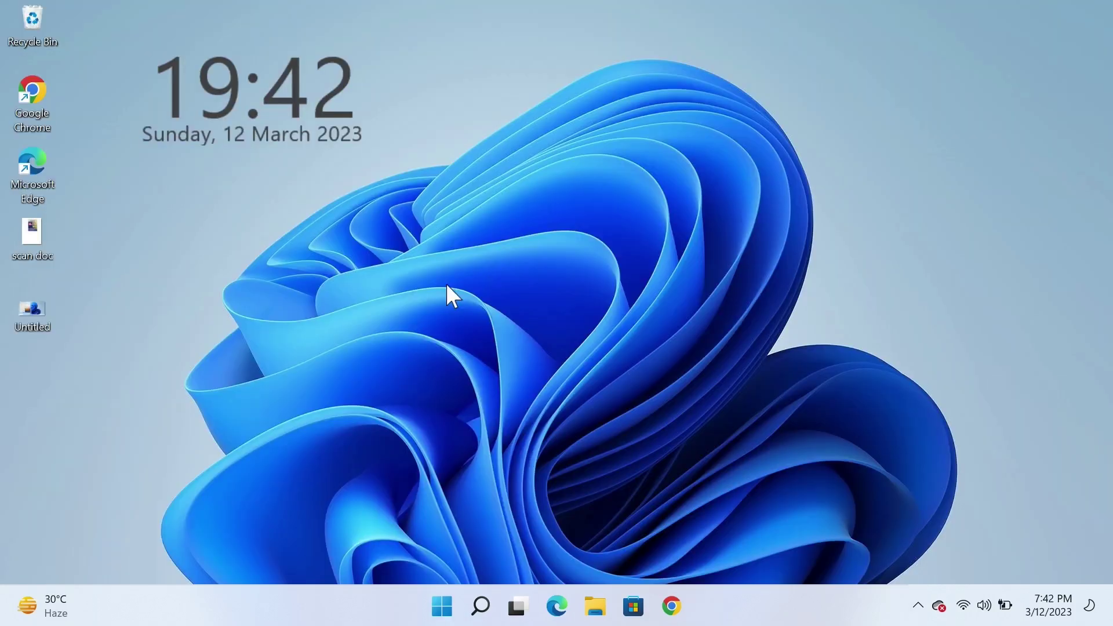
# Step: Search the Start menu for 'control' and launch Control Panel from the results
pyautogui.click(442, 606)
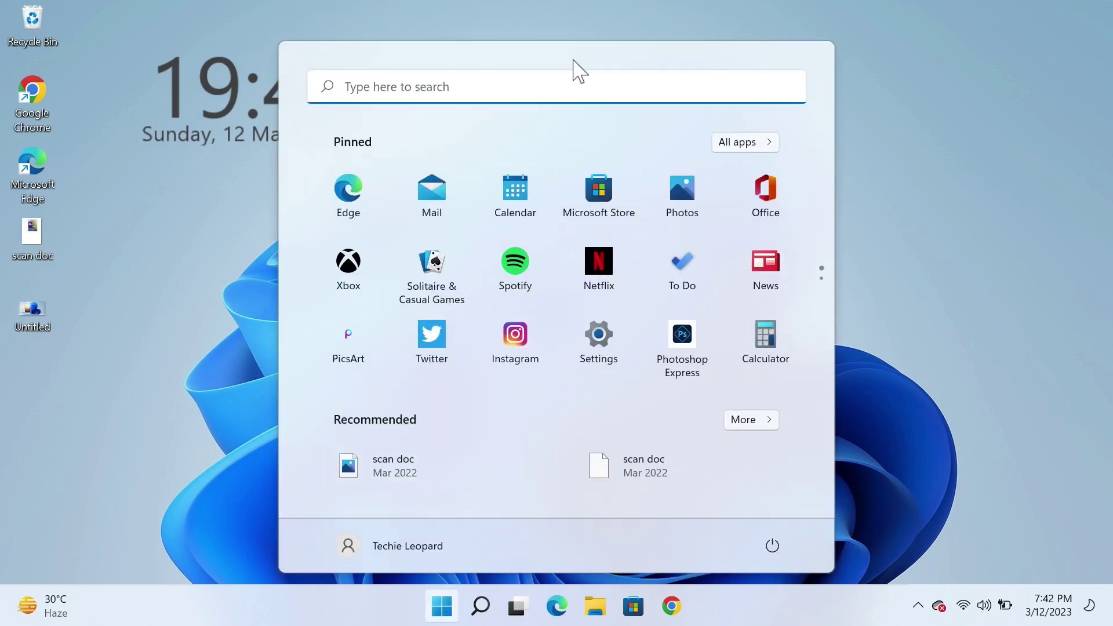
pyautogui.click(513, 86)
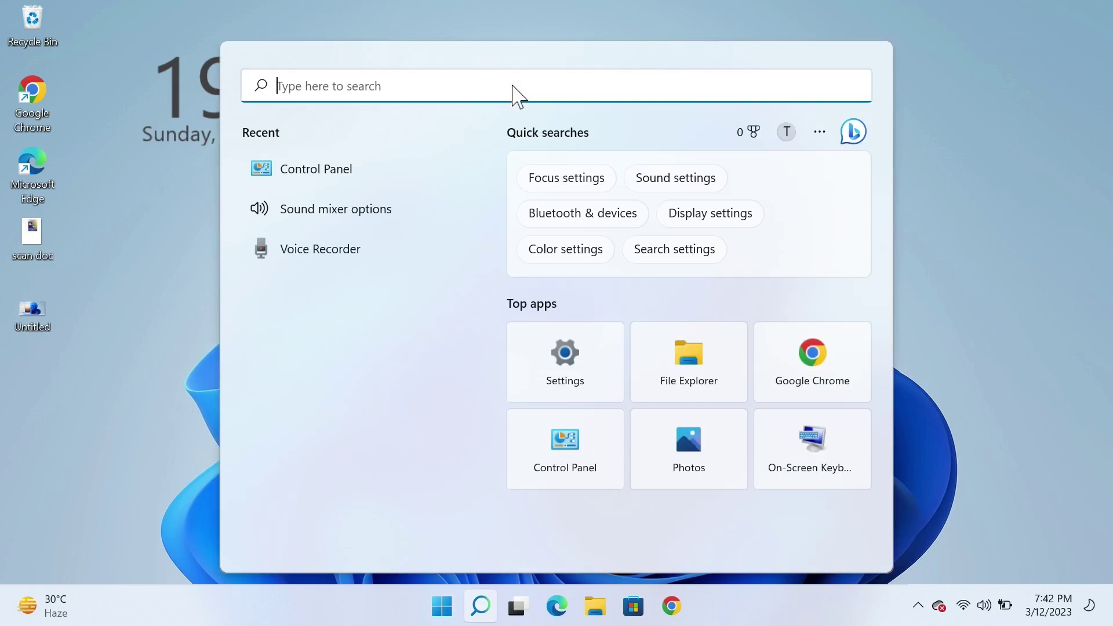
pyautogui.write('contro')
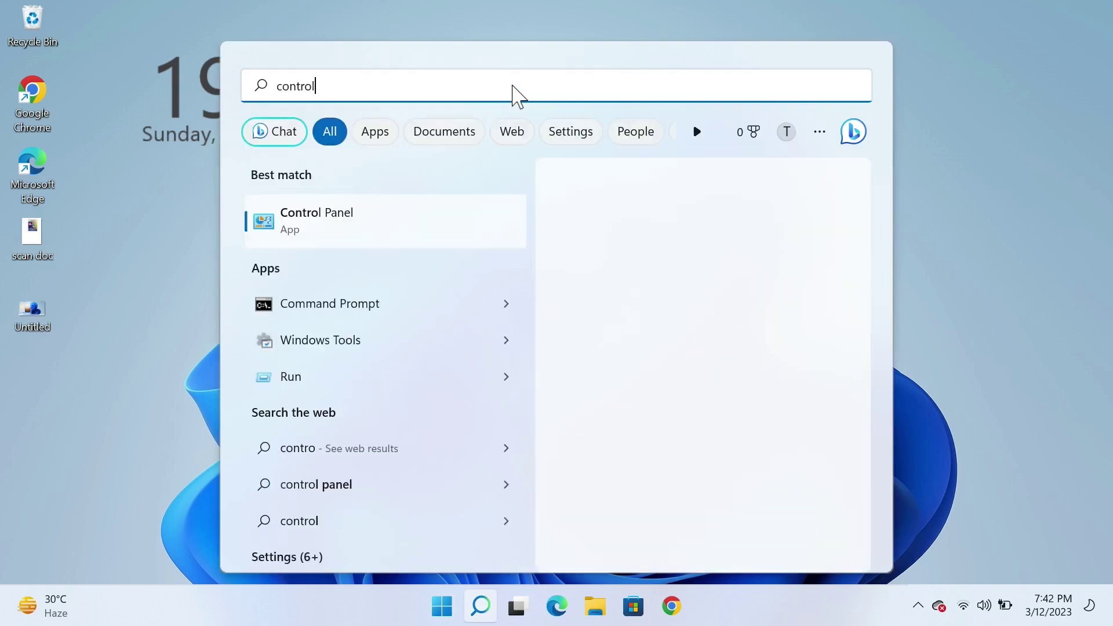
pyautogui.write('l')
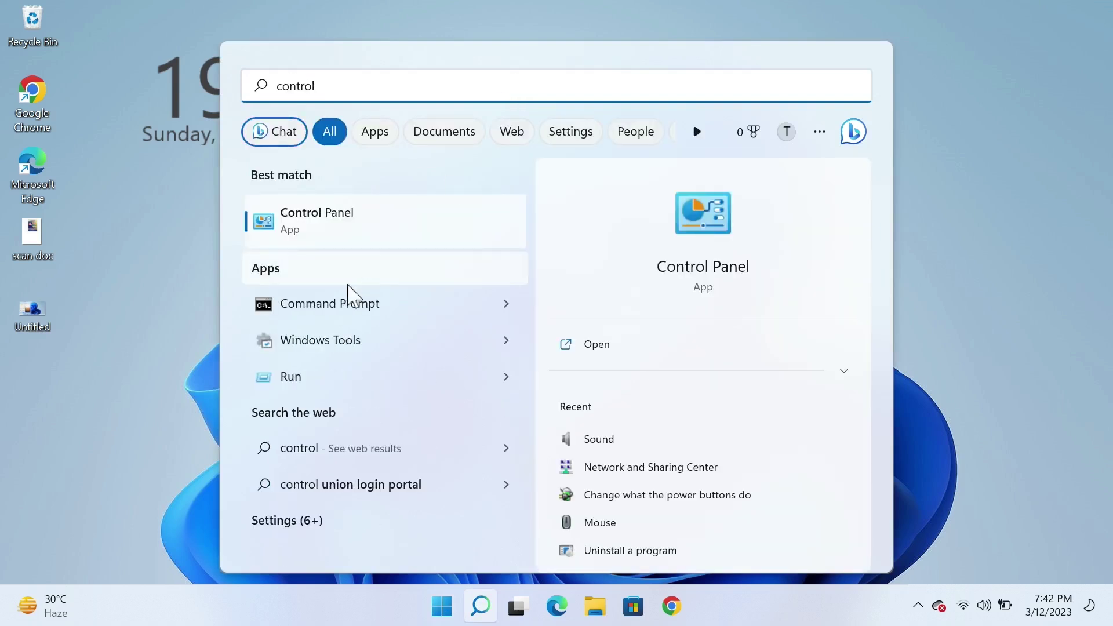
pyautogui.click(400, 228)
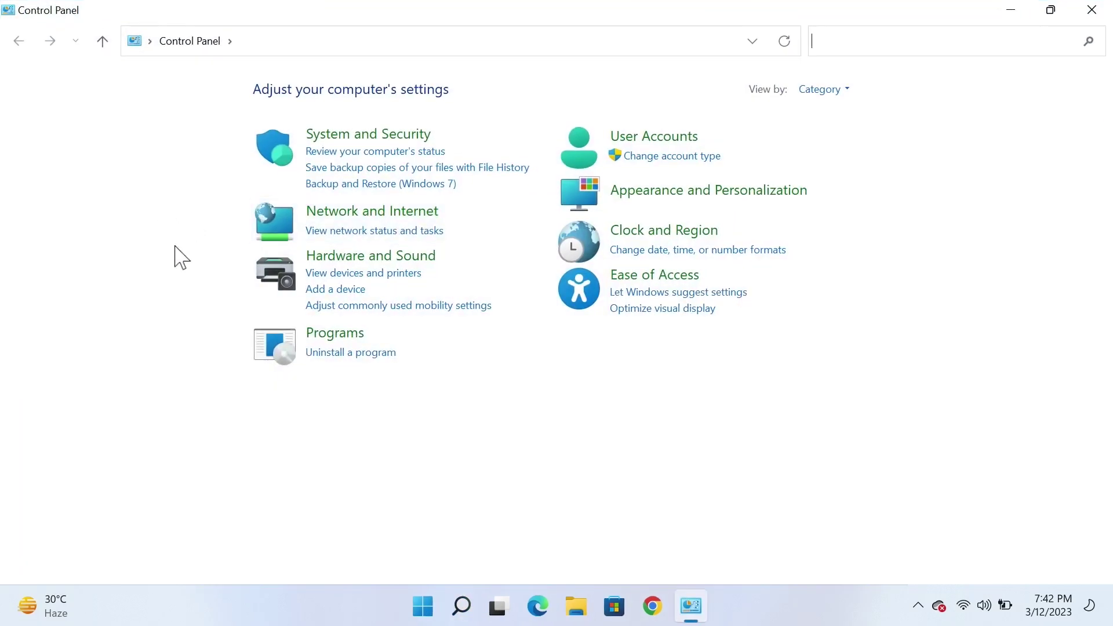
# Step: Open Hardware and Sound > Sound and select Microphone on the Recording tab
pyautogui.click(388, 259)
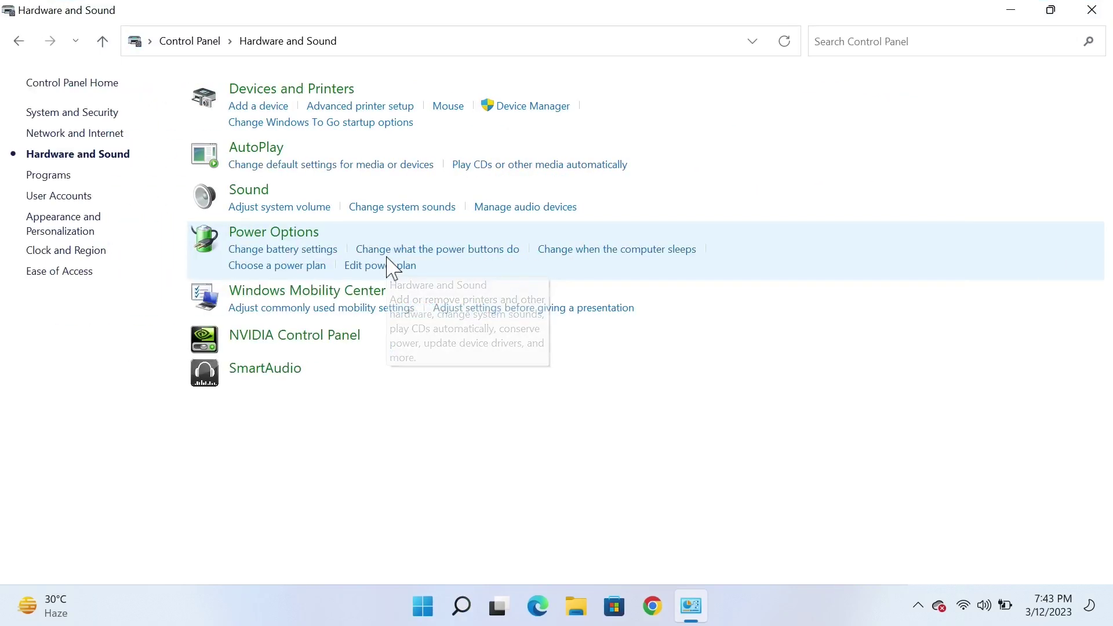
pyautogui.click(252, 189)
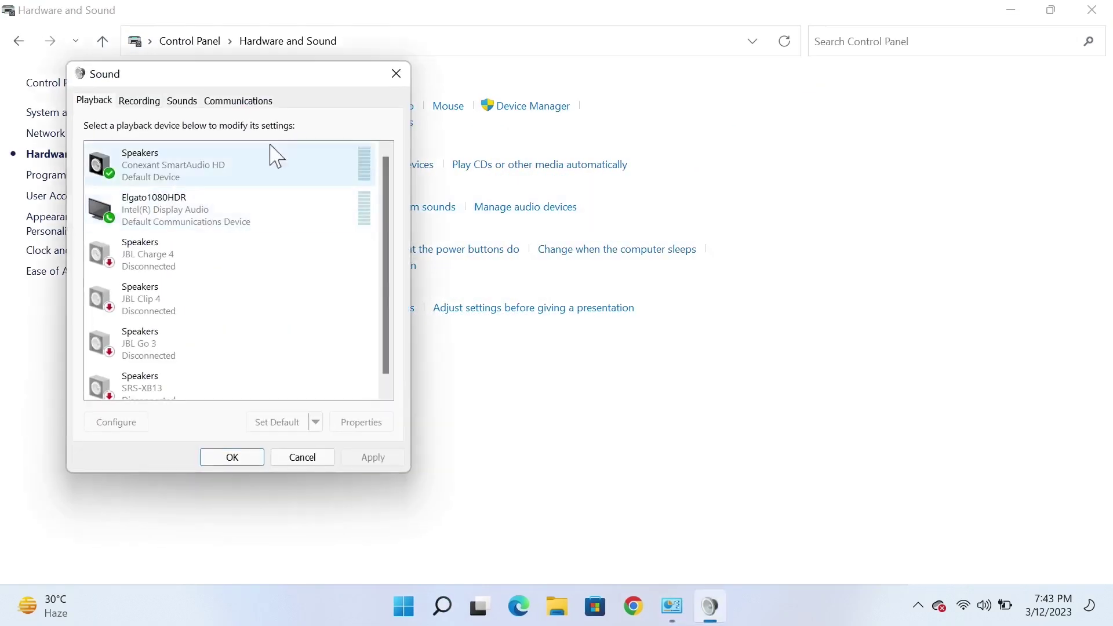
pyautogui.moveTo(285, 83); pyautogui.dragTo(545, 77)
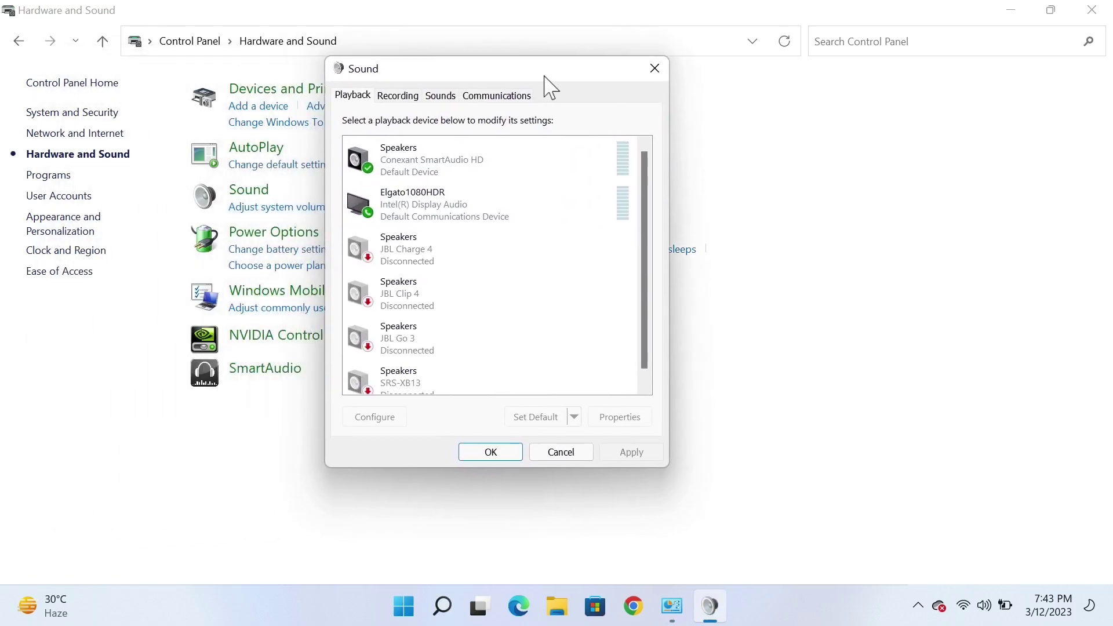
pyautogui.click(403, 104)
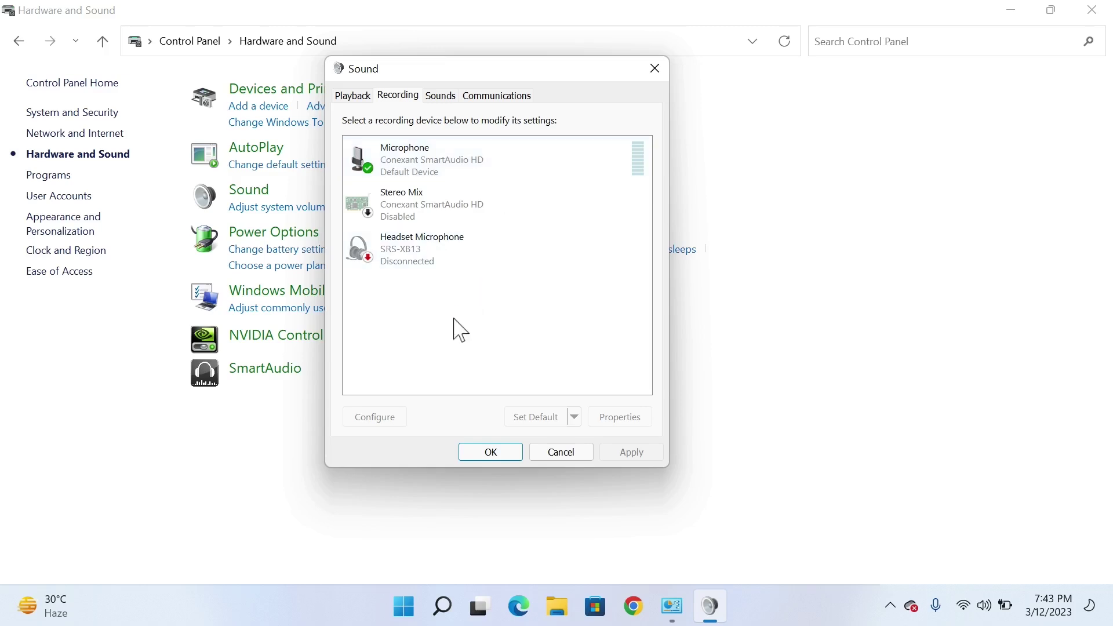
pyautogui.press('Down')
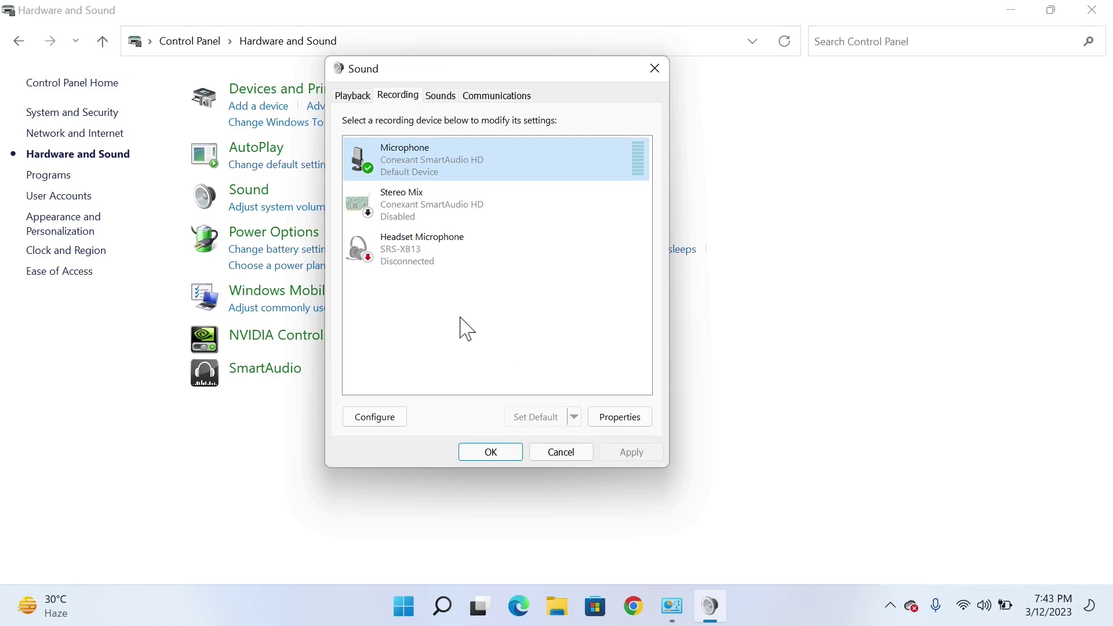
# Step: Open Microphone Properties and set the Levels tab microphone volume to 100
pyautogui.doubleClick(474, 170)
pyautogui.moveTo(543, 135); pyautogui.dragTo(529, 75)
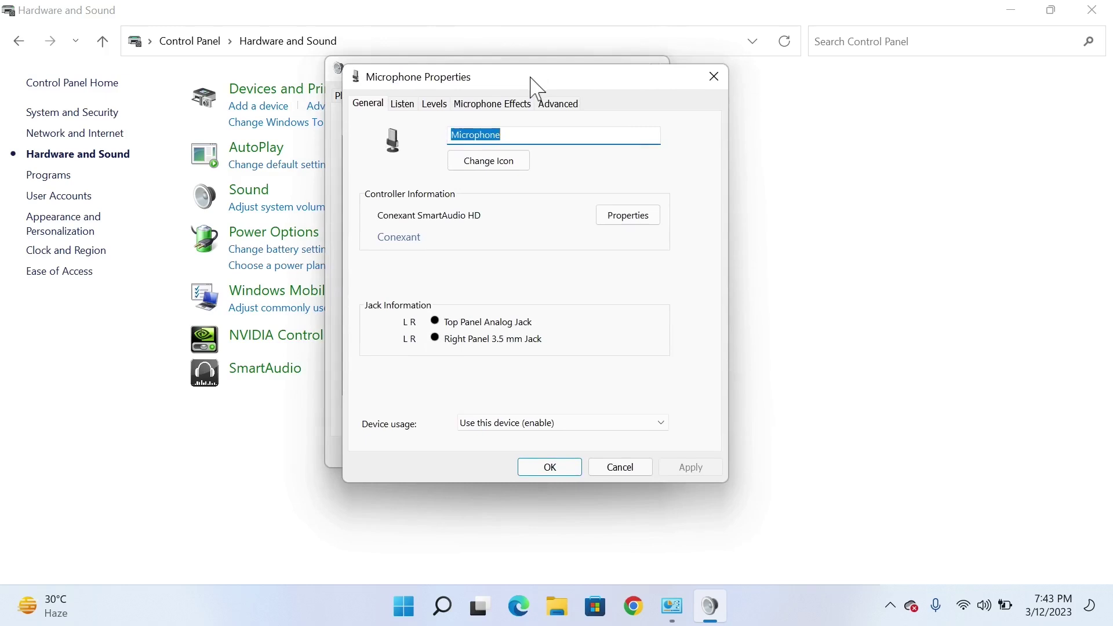
pyautogui.click(434, 105)
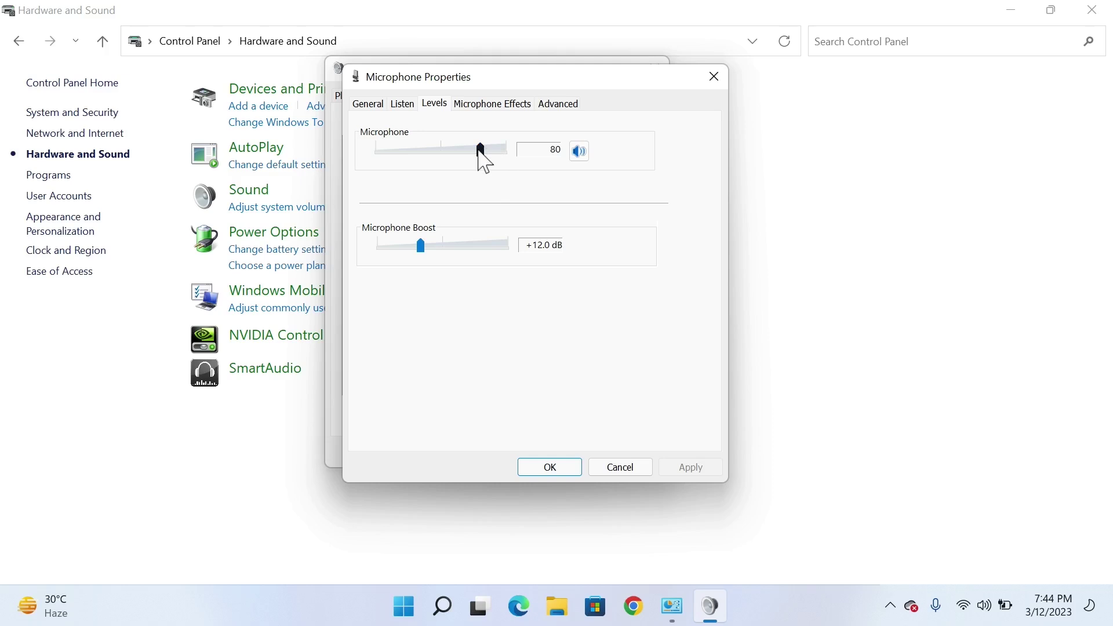
pyautogui.moveTo(479, 152); pyautogui.dragTo(516, 165)
# Step: Reset Microphone Boost to 0.0 dB, then raise it back to +12.0 dB
pyautogui.moveTo(421, 246); pyautogui.dragTo(389, 269)
pyautogui.moveTo(377, 246); pyautogui.dragTo(415, 267)
# Step: Confirm Microphone Properties and the Sound dialog with OK, keeping the new levels
pyautogui.click(553, 468)
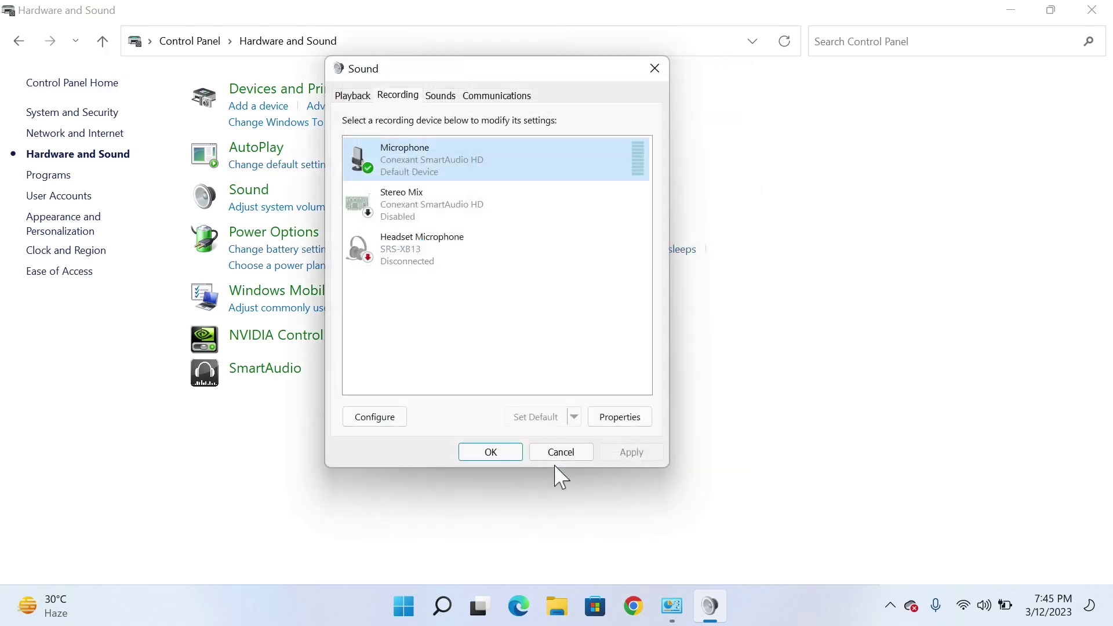
pyautogui.click(509, 453)
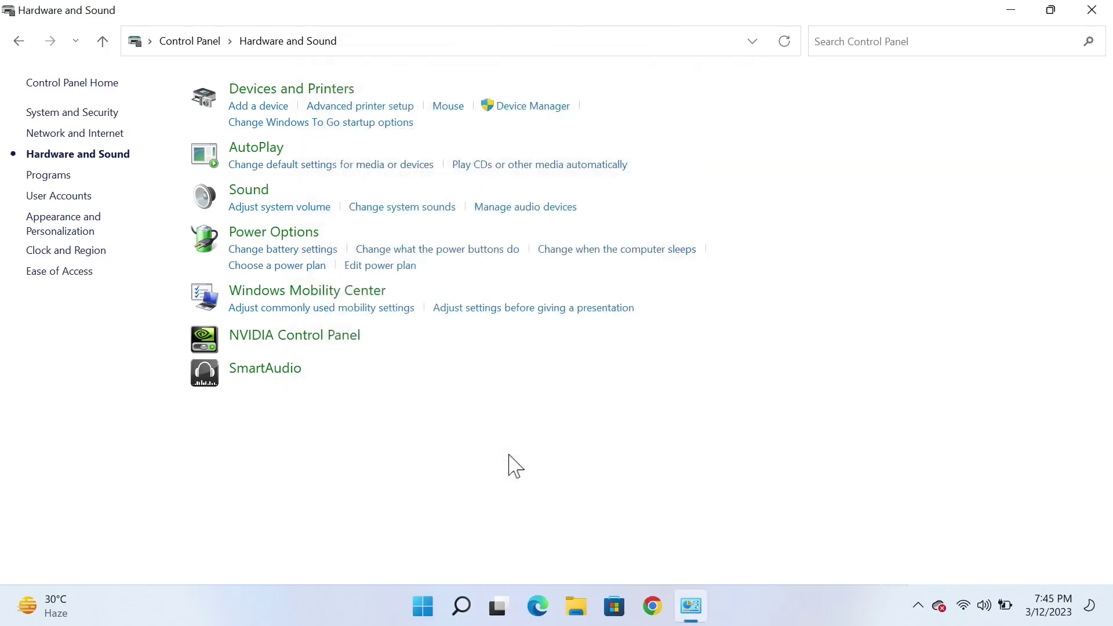